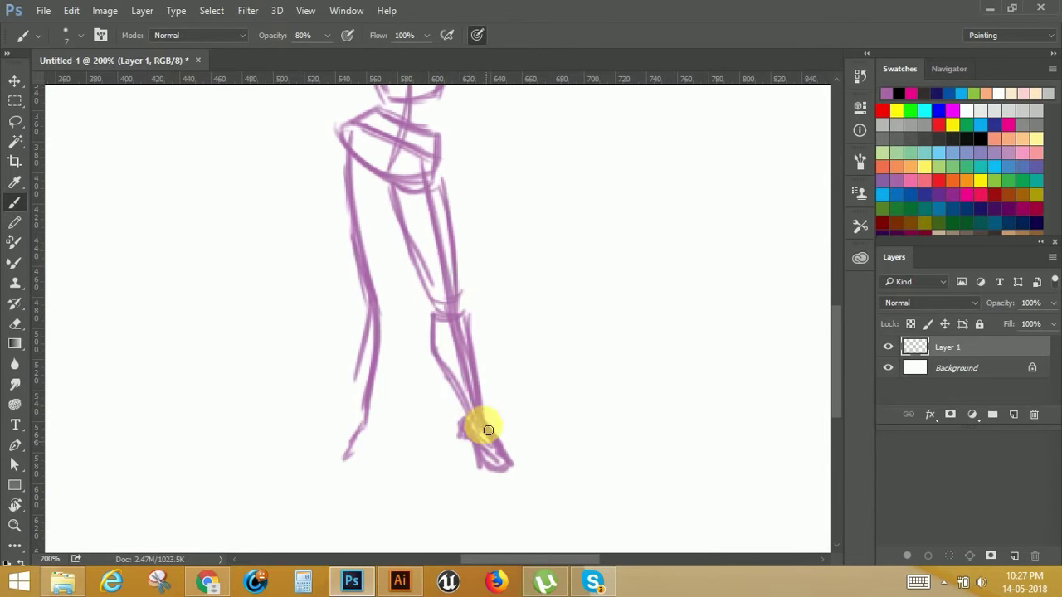
Step: Sketch the supporting leg's thigh as a tapering cylinder between the hip and the knee
{"action": "left_click_drag", "start_coordinate": [388, 241], "coordinate": [390, 281]}
{"action": "left_click_drag", "start_coordinate": [334, 176], "coordinate": [346, 282]}
{"action": "mouse_move", "coordinate": [335, 174]}
{"action": "left_mouse_down"}
{"action": "mouse_move", "coordinate": [332, 220]}
{"action": "mouse_move", "coordinate": [362, 332]}
{"action": "left_mouse_up"}
{"action": "left_click_drag", "start_coordinate": [383, 219], "coordinate": [384, 331]}
{"action": "left_click_drag", "start_coordinate": [340, 199], "coordinate": [377, 208]}
{"action": "left_click_drag", "start_coordinate": [347, 211], "coordinate": [370, 220]}
{"action": "left_click_drag", "start_coordinate": [381, 226], "coordinate": [380, 346]}
Step: Sketch the supporting leg's shin and calf below the knee and outline its foot
{"action": "mouse_move", "coordinate": [399, 368]}
{"action": "left_mouse_down"}
{"action": "mouse_move", "coordinate": [415, 337]}
{"action": "mouse_move", "coordinate": [404, 315]}
{"action": "mouse_move", "coordinate": [392, 436]}
{"action": "left_mouse_up"}
{"action": "left_click_drag", "start_coordinate": [384, 323], "coordinate": [383, 428]}
{"action": "left_click_drag", "start_coordinate": [386, 345], "coordinate": [397, 447]}
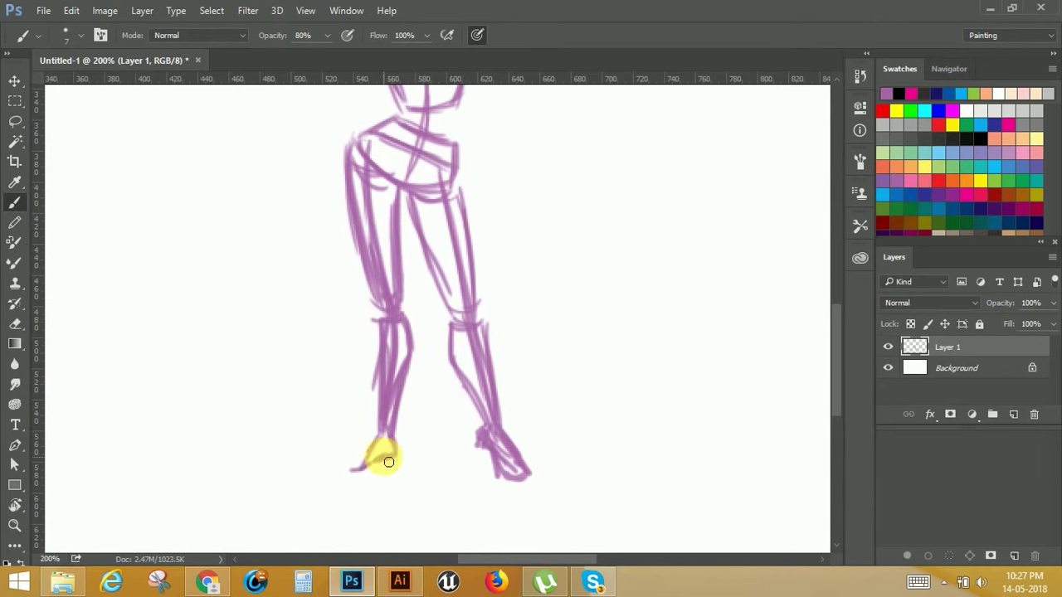
{"action": "left_click_drag", "start_coordinate": [355, 480], "coordinate": [390, 456]}
Step: Sketch the chest guide lines and bust shapes, and join the rib cage to the pelvis with waist contours
{"action": "left_click_drag", "start_coordinate": [440, 125], "coordinate": [419, 283]}
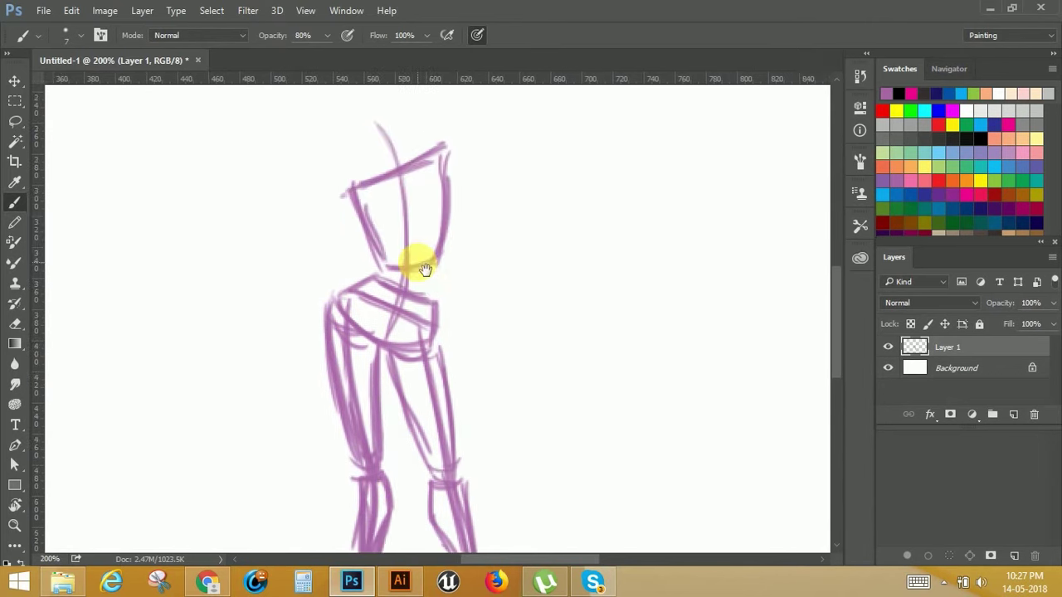
{"action": "mouse_move", "coordinate": [419, 208]}
{"action": "left_mouse_down"}
{"action": "mouse_move", "coordinate": [410, 183]}
{"action": "mouse_move", "coordinate": [374, 206]}
{"action": "mouse_move", "coordinate": [367, 178]}
{"action": "mouse_move", "coordinate": [397, 238]}
{"action": "left_mouse_up"}
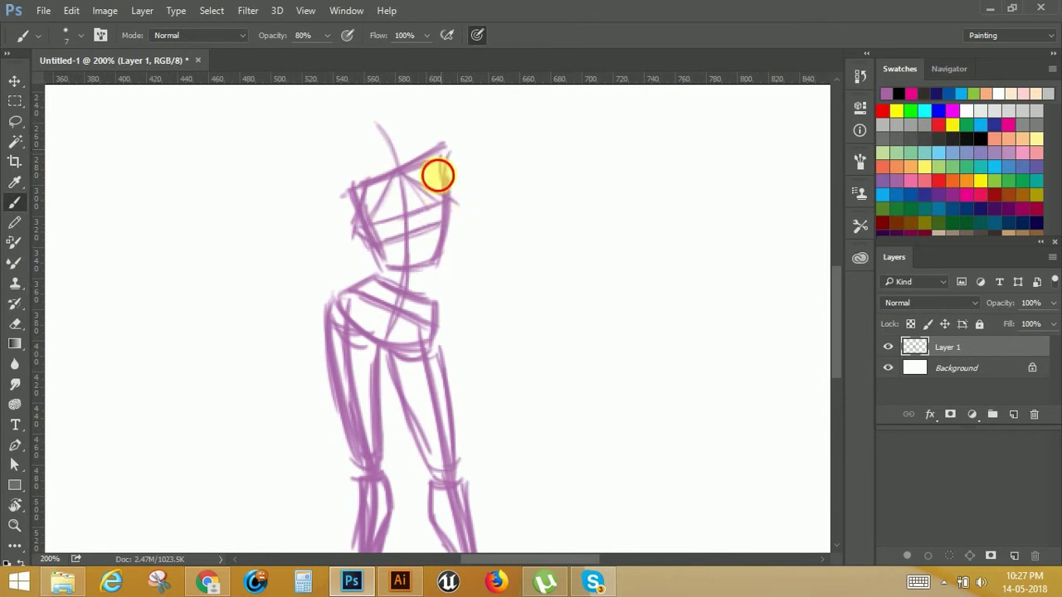
{"action": "mouse_move", "coordinate": [422, 196]}
{"action": "left_mouse_down"}
{"action": "mouse_move", "coordinate": [398, 219]}
{"action": "mouse_move", "coordinate": [368, 220]}
{"action": "left_mouse_up"}
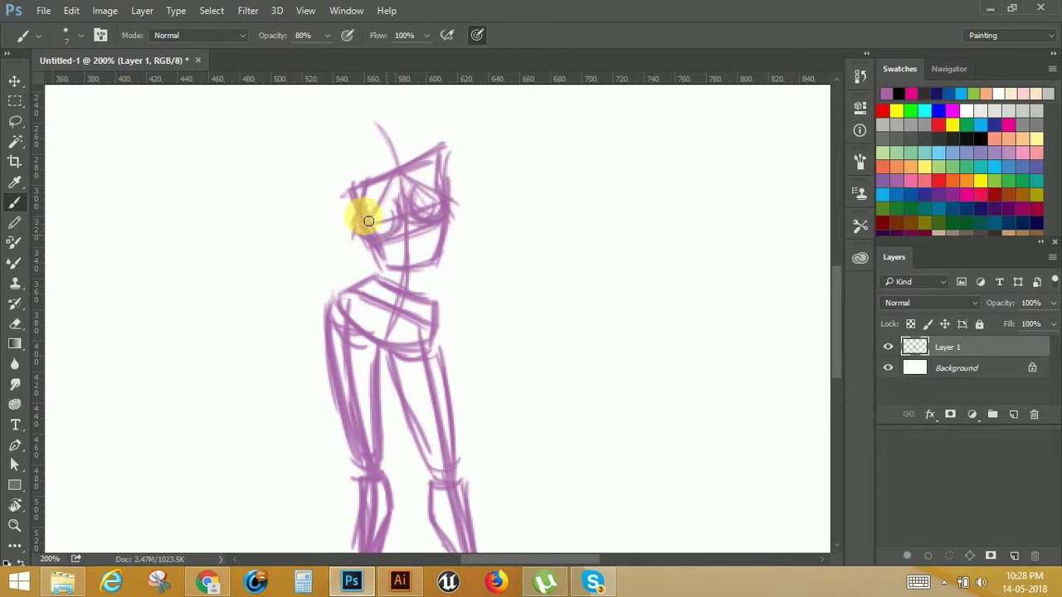
{"action": "mouse_move", "coordinate": [432, 265]}
{"action": "left_mouse_down"}
{"action": "mouse_move", "coordinate": [438, 292]}
{"action": "mouse_move", "coordinate": [397, 268]}
{"action": "mouse_move", "coordinate": [434, 315]}
{"action": "left_mouse_up"}
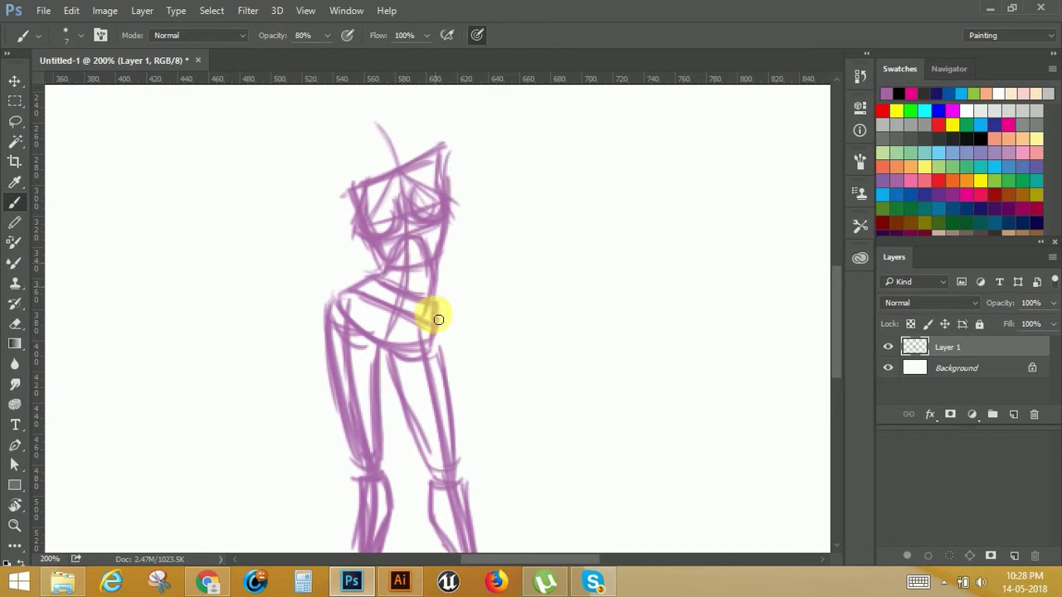
Step: Sketch the neck and an oval head with a face circle and centre line, tilted above the shoulders
{"action": "scroll", "coordinate": [356, 175], "scroll_direction": "up", "scroll_amount": 3}
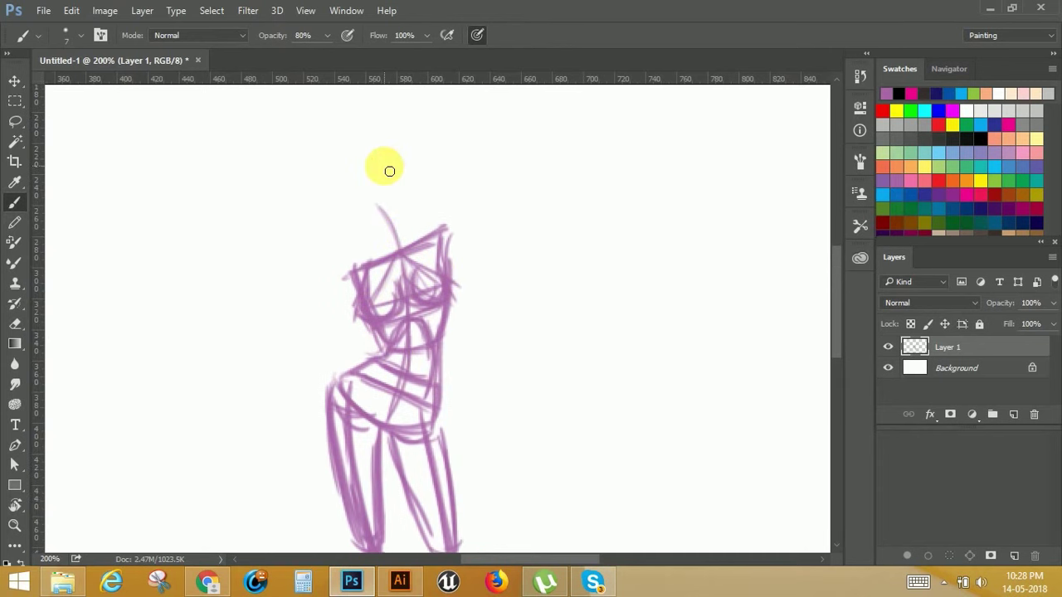
{"action": "left_click_drag", "start_coordinate": [385, 262], "coordinate": [420, 261]}
{"action": "mouse_move", "coordinate": [363, 157]}
{"action": "left_mouse_down"}
{"action": "mouse_move", "coordinate": [345, 196]}
{"action": "mouse_move", "coordinate": [394, 190]}
{"action": "mouse_move", "coordinate": [387, 170]}
{"action": "mouse_move", "coordinate": [384, 221]}
{"action": "left_mouse_up"}
{"action": "key", "text": "ctrl"}
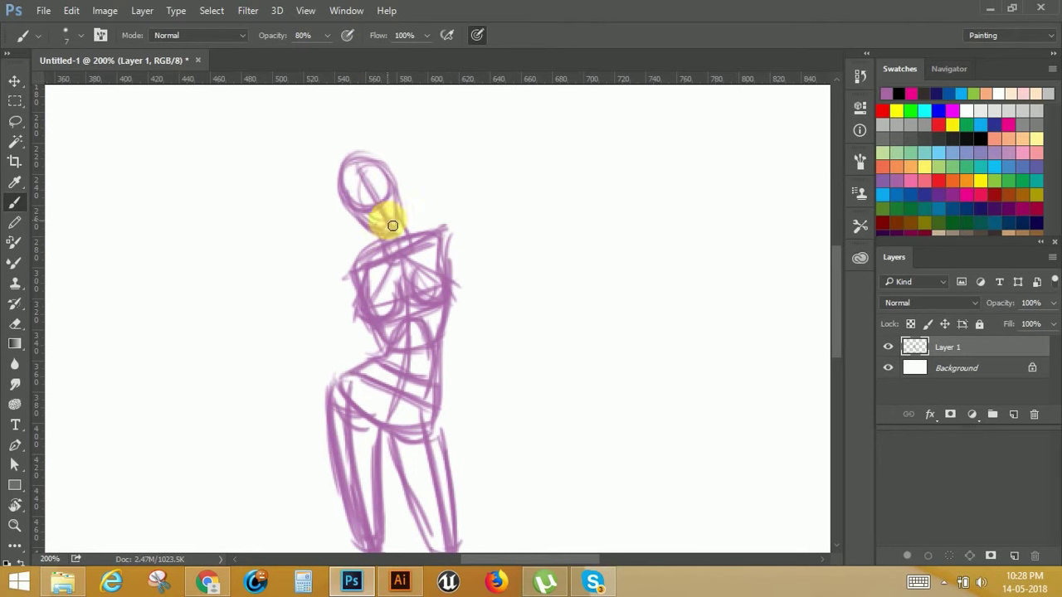
Step: Sketch the overhead arm's gesture lines and build the bent arm with cylinders folding back to the head
{"action": "left_click_drag", "start_coordinate": [447, 233], "coordinate": [446, 307]}
{"action": "mouse_move", "coordinate": [430, 182]}
{"action": "left_mouse_down"}
{"action": "mouse_move", "coordinate": [442, 294]}
{"action": "mouse_move", "coordinate": [441, 177]}
{"action": "left_mouse_up"}
{"action": "mouse_move", "coordinate": [433, 188]}
{"action": "left_mouse_down"}
{"action": "mouse_move", "coordinate": [373, 229]}
{"action": "mouse_move", "coordinate": [232, 283]}
{"action": "mouse_move", "coordinate": [344, 334]}
{"action": "left_mouse_up"}
{"action": "left_click_drag", "start_coordinate": [256, 297], "coordinate": [243, 303]}
{"action": "mouse_move", "coordinate": [253, 292]}
{"action": "left_mouse_down"}
{"action": "mouse_move", "coordinate": [356, 329]}
{"action": "mouse_move", "coordinate": [248, 273]}
{"action": "mouse_move", "coordinate": [319, 253]}
{"action": "left_mouse_up"}
{"action": "key", "text": "ctrl+alt+z"}
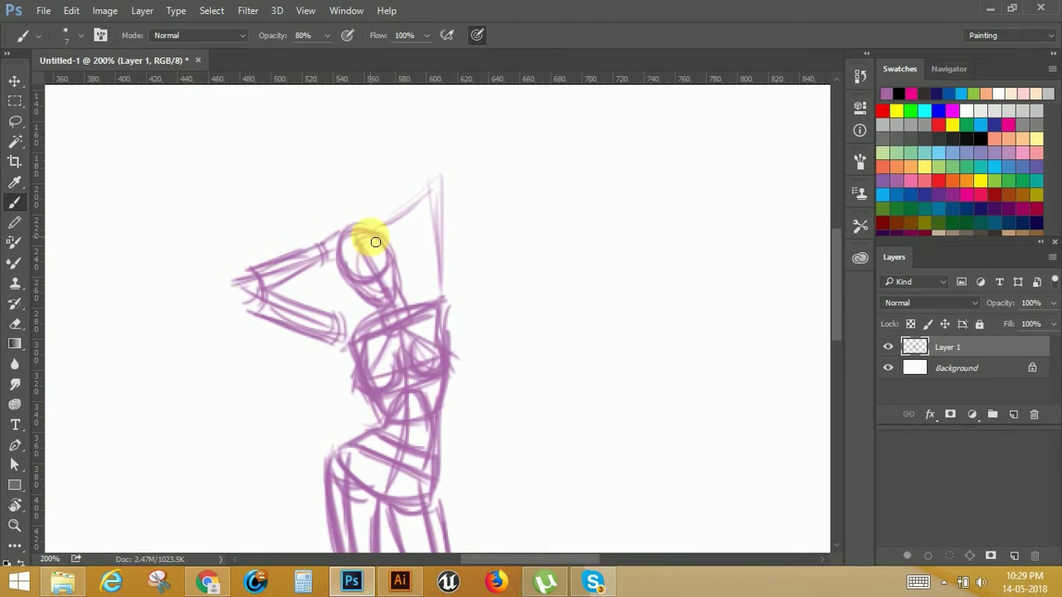
Step: Build the overhead arm with an upper-arm cylinder, an elbow circle and a forearm reaching to the head
{"action": "left_click_drag", "start_coordinate": [454, 298], "coordinate": [452, 198]}
{"action": "left_click_drag", "start_coordinate": [425, 292], "coordinate": [429, 210]}
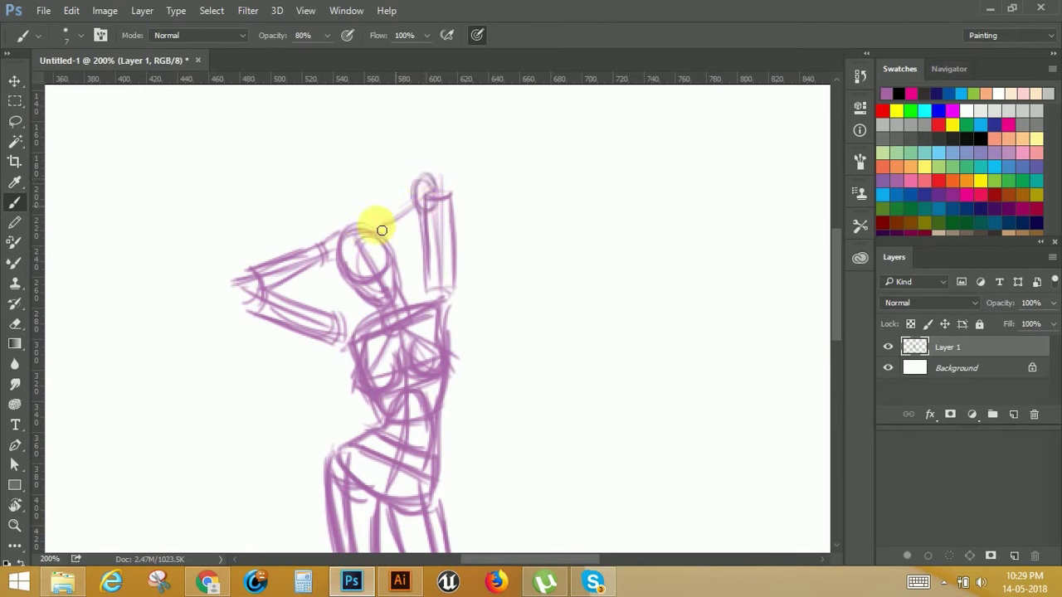
{"action": "left_click_drag", "start_coordinate": [429, 289], "coordinate": [427, 293]}
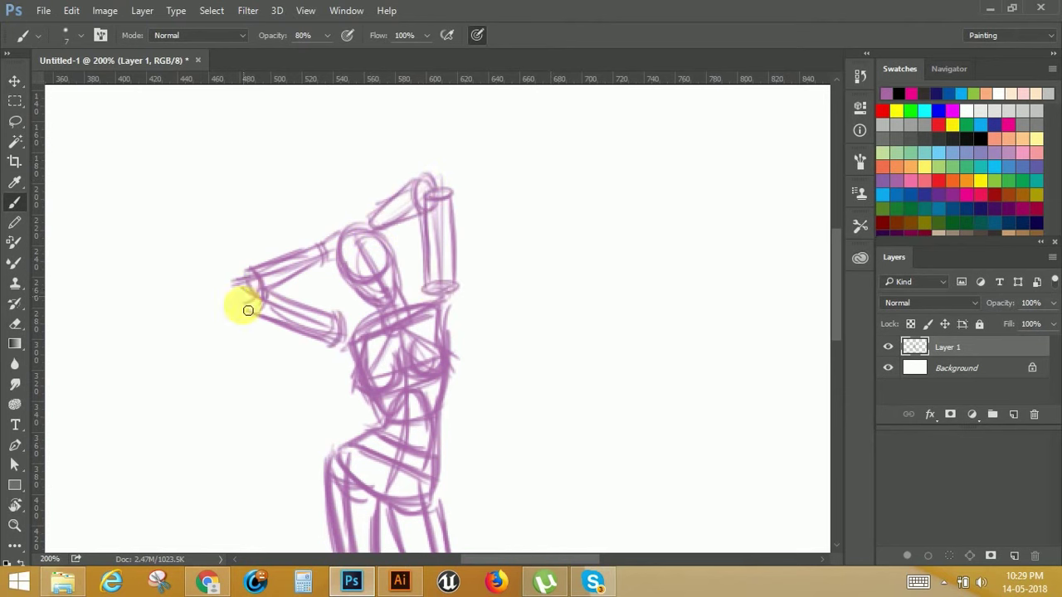
Step: Mark the tilt of the shoulders with a red line and handwrite the label "Shoulder" beside it
{"action": "scroll", "coordinate": [407, 213], "scroll_direction": "down", "scroll_amount": 5}
{"action": "scroll", "coordinate": [440, 374], "scroll_direction": "down", "scroll_amount": 2}
{"action": "scroll", "coordinate": [401, 385], "scroll_direction": "right", "scroll_amount": 2}
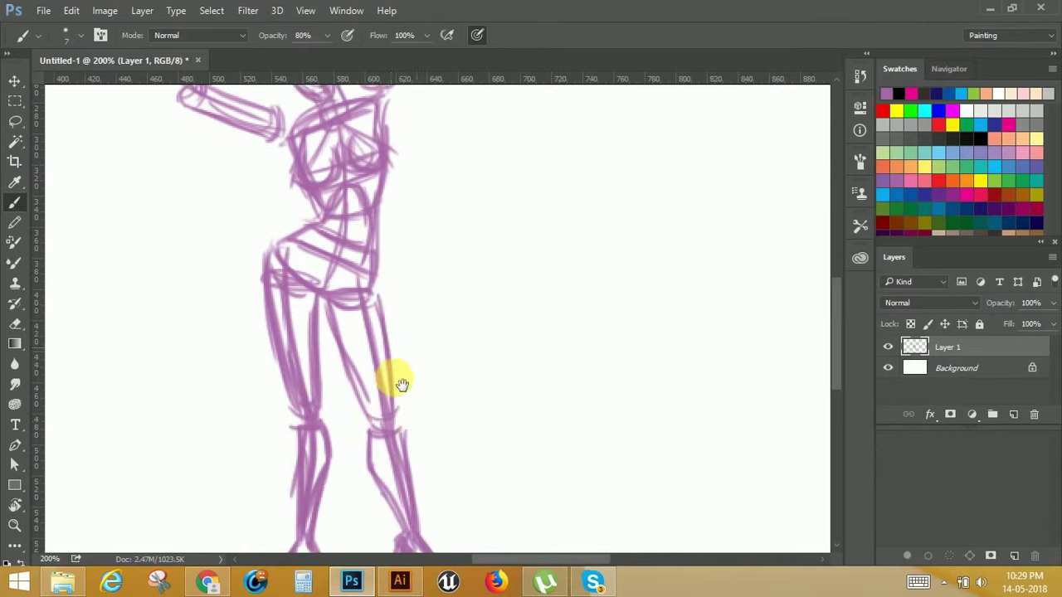
{"action": "scroll", "coordinate": [384, 277], "scroll_direction": "up", "scroll_amount": 5}
{"action": "left_click", "coordinate": [882, 110]}
{"action": "left_click_drag", "start_coordinate": [249, 291], "coordinate": [432, 208]}
{"action": "key", "text": "ctrl+z"}
{"action": "left_click_drag", "start_coordinate": [280, 271], "coordinate": [400, 214]}
{"action": "mouse_move", "coordinate": [476, 190]}
{"action": "left_mouse_down"}
{"action": "mouse_move", "coordinate": [452, 216]}
{"action": "mouse_move", "coordinate": [535, 196]}
{"action": "left_mouse_up"}
{"action": "left_click_drag", "start_coordinate": [564, 178], "coordinate": [610, 162]}
Step: Trace the torso's line of action and the pelvis tilt in red, and handwrite the label "pelvis"
{"action": "left_click_drag", "start_coordinate": [398, 332], "coordinate": [409, 212]}
{"action": "mouse_move", "coordinate": [300, 241]}
{"action": "left_mouse_down"}
{"action": "mouse_move", "coordinate": [387, 290]}
{"action": "mouse_move", "coordinate": [389, 280]}
{"action": "left_mouse_up"}
{"action": "left_click_drag", "start_coordinate": [468, 252], "coordinate": [474, 290]}
{"action": "mouse_move", "coordinate": [468, 253]}
{"action": "left_mouse_down"}
{"action": "mouse_move", "coordinate": [473, 275]}
{"action": "mouse_move", "coordinate": [532, 247]}
{"action": "left_mouse_up"}
{"action": "left_click_drag", "start_coordinate": [538, 243], "coordinate": [540, 259]}
{"action": "left_click_drag", "start_coordinate": [558, 238], "coordinate": [548, 263]}
Step: Add a red arrow from the torso curve and handwrite the label "Line of Action"
{"action": "mouse_move", "coordinate": [346, 136]}
{"action": "left_mouse_down"}
{"action": "mouse_move", "coordinate": [346, 264]}
{"action": "mouse_move", "coordinate": [448, 238]}
{"action": "left_mouse_up"}
{"action": "scroll", "coordinate": [373, 215], "scroll_direction": "up", "scroll_amount": 2}
{"action": "mouse_move", "coordinate": [425, 229]}
{"action": "left_mouse_down"}
{"action": "mouse_move", "coordinate": [448, 240]}
{"action": "mouse_move", "coordinate": [531, 222]}
{"action": "mouse_move", "coordinate": [561, 190]}
{"action": "left_mouse_up"}
{"action": "mouse_move", "coordinate": [586, 214]}
{"action": "left_mouse_down"}
{"action": "mouse_move", "coordinate": [605, 178]}
{"action": "mouse_move", "coordinate": [687, 192]}
{"action": "left_mouse_up"}
Step: Trace the flowing curves of both legs in red and label them with an arrow and "rhythm of Legs"
{"action": "scroll", "coordinate": [398, 271], "scroll_direction": "down", "scroll_amount": 6}
{"action": "left_click_drag", "start_coordinate": [323, 207], "coordinate": [348, 286]}
{"action": "mouse_move", "coordinate": [355, 360]}
{"action": "left_mouse_down"}
{"action": "mouse_move", "coordinate": [353, 307]}
{"action": "mouse_move", "coordinate": [401, 433]}
{"action": "left_mouse_up"}
{"action": "mouse_move", "coordinate": [257, 137]}
{"action": "left_mouse_down"}
{"action": "mouse_move", "coordinate": [315, 328]}
{"action": "mouse_move", "coordinate": [304, 440]}
{"action": "mouse_move", "coordinate": [315, 452]}
{"action": "left_mouse_up"}
{"action": "left_click_drag", "start_coordinate": [276, 270], "coordinate": [322, 461]}
{"action": "left_click_drag", "start_coordinate": [325, 211], "coordinate": [359, 356]}
{"action": "mouse_move", "coordinate": [362, 313]}
{"action": "left_mouse_down"}
{"action": "mouse_move", "coordinate": [567, 285]}
{"action": "mouse_move", "coordinate": [522, 387]}
{"action": "mouse_move", "coordinate": [531, 392]}
{"action": "left_mouse_up"}
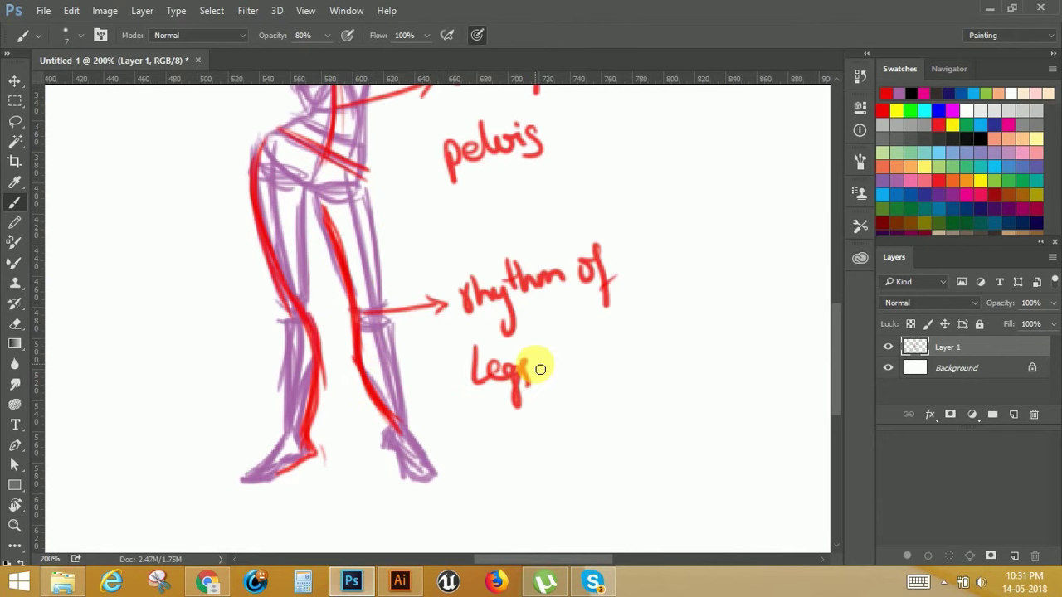
Step: Draw a red arrow out from the raised hip and handwrite the label "weight shift"
{"action": "scroll", "coordinate": [274, 291], "scroll_direction": "up", "scroll_amount": 5}
{"action": "left_click_drag", "start_coordinate": [280, 282], "coordinate": [249, 274]}
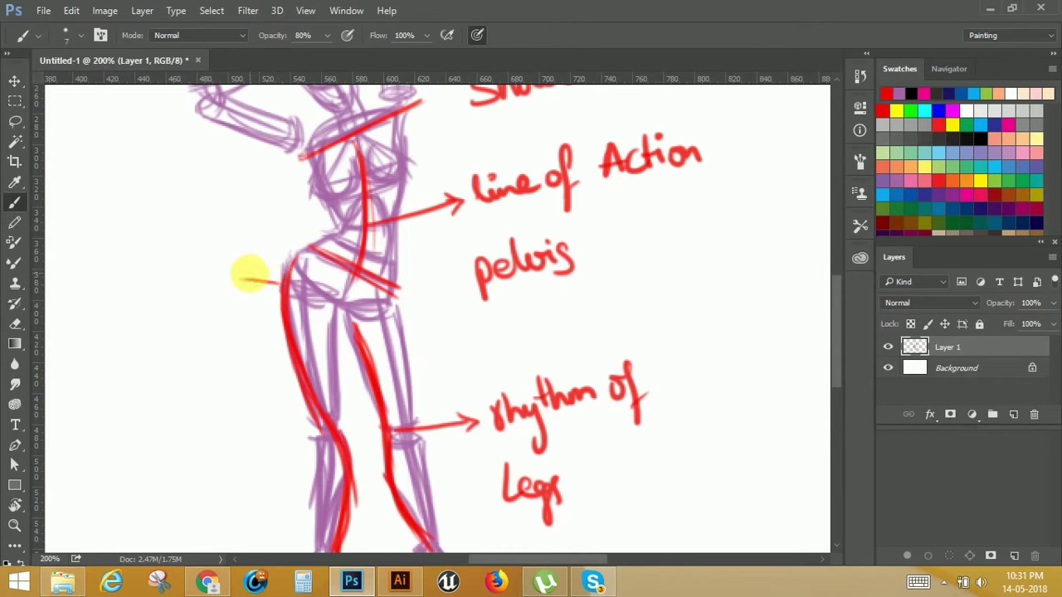
{"action": "left_click_drag", "start_coordinate": [182, 296], "coordinate": [171, 305]}
{"action": "left_click_drag", "start_coordinate": [185, 248], "coordinate": [199, 284]}
{"action": "left_click_drag", "start_coordinate": [148, 332], "coordinate": [136, 363]}
{"action": "mouse_move", "coordinate": [152, 317]}
{"action": "left_mouse_down"}
{"action": "mouse_move", "coordinate": [158, 343]}
{"action": "mouse_move", "coordinate": [178, 349]}
{"action": "left_mouse_up"}
{"action": "left_click_drag", "start_coordinate": [193, 311], "coordinate": [199, 329]}
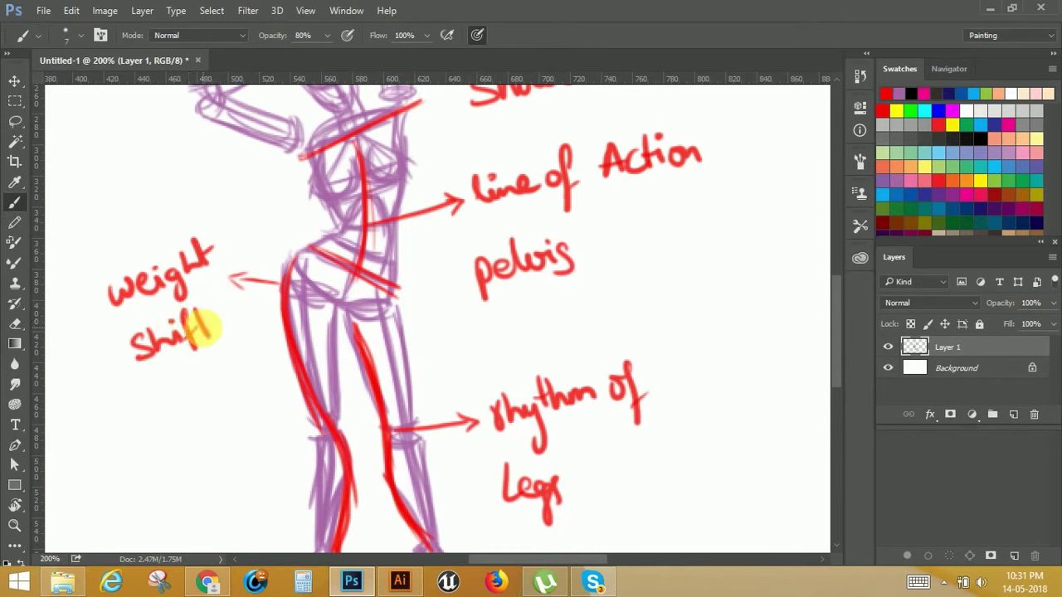
Step: Draw a vertical green line from the head down to the supporting foot
{"action": "left_click_drag", "start_coordinate": [308, 531], "coordinate": [249, 396]}
{"action": "key", "text": "ctrl+minus"}
{"action": "left_click", "coordinate": [969, 182]}
{"action": "left_click", "coordinate": [1007, 182]}
{"action": "left_click_drag", "start_coordinate": [360, 99], "coordinate": [367, 377]}
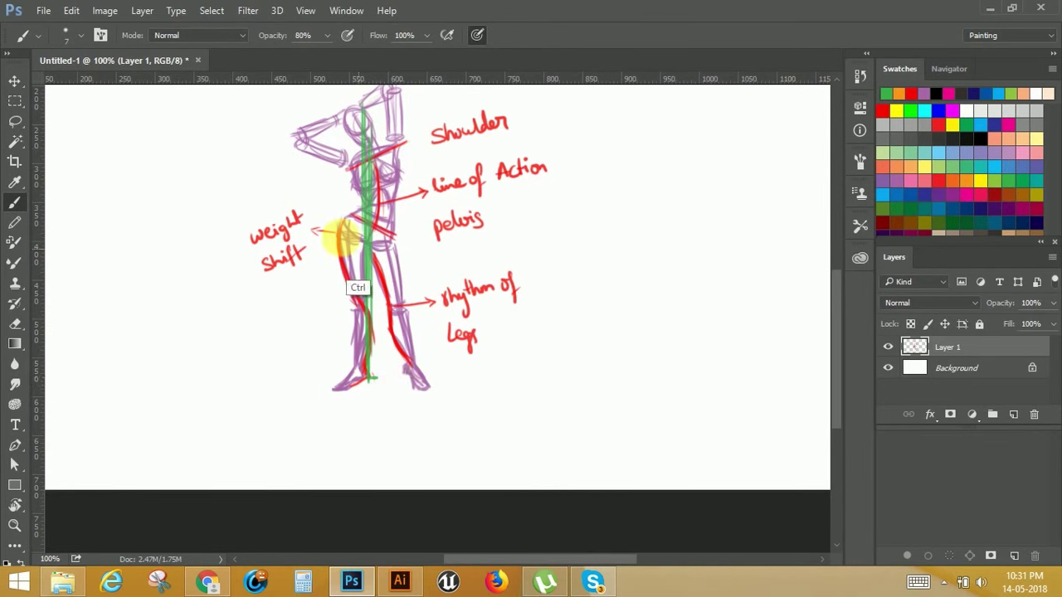
Step: Add a green pointer from the vertical line and handwrite the label "Gravity" with a 3 px brush
{"action": "scroll", "coordinate": [451, 356], "scroll_direction": "up", "scroll_amount": 4}
{"action": "scroll", "coordinate": [450, 356], "scroll_direction": "down", "scroll_amount": 2}
{"action": "left_click_drag", "start_coordinate": [508, 351], "coordinate": [424, 352]}
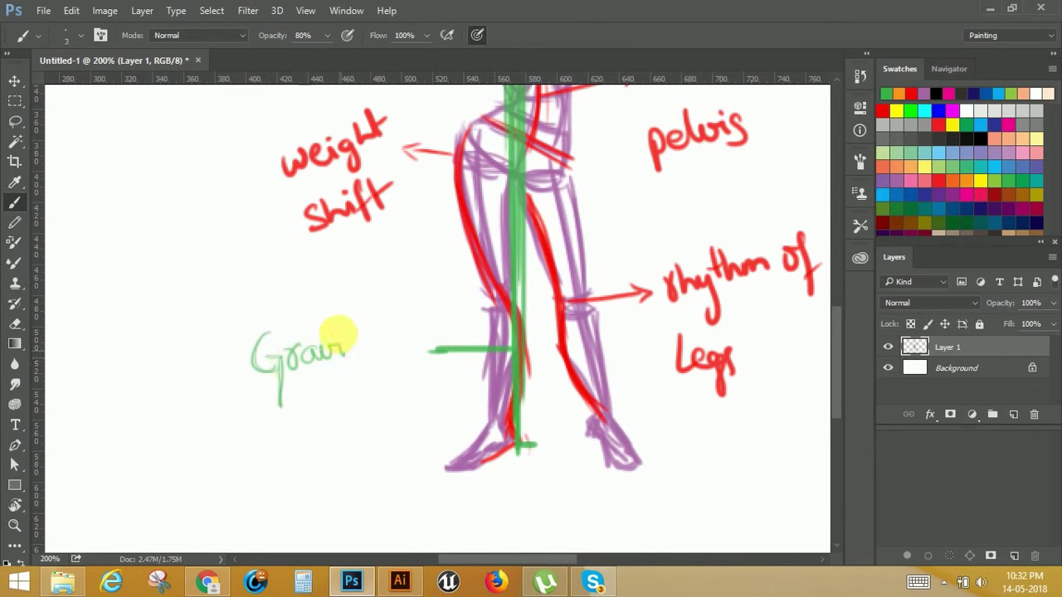
{"action": "scroll", "coordinate": [394, 339], "scroll_direction": "down", "scroll_amount": 3}
{"action": "scroll", "coordinate": [387, 338], "scroll_direction": "up", "scroll_amount": 4}
{"action": "scroll", "coordinate": [386, 339], "scroll_direction": "down", "scroll_amount": 2}
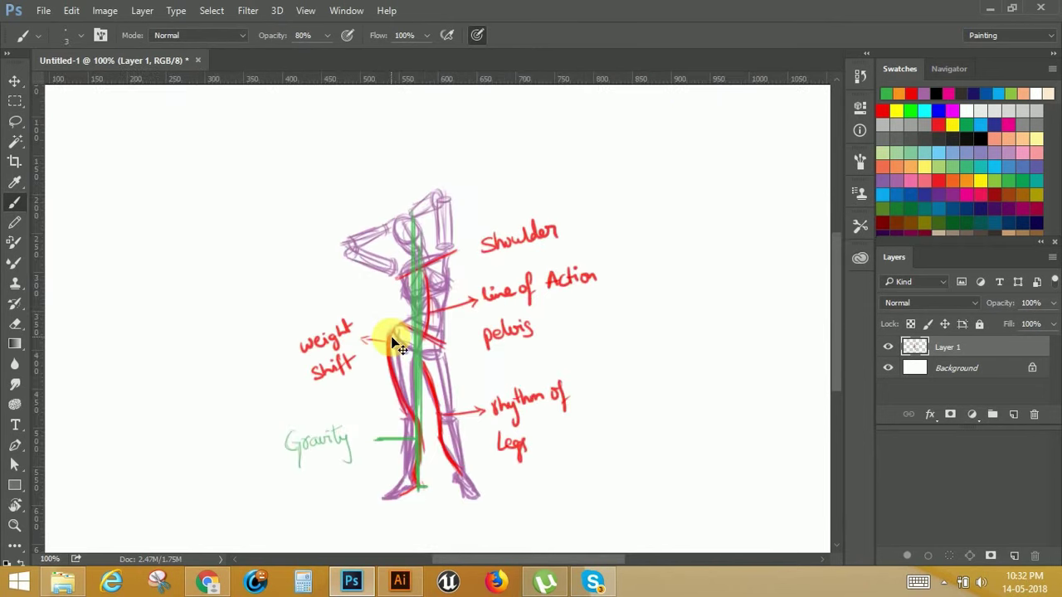
{"action": "left_click_drag", "start_coordinate": [541, 319], "coordinate": [551, 293]}
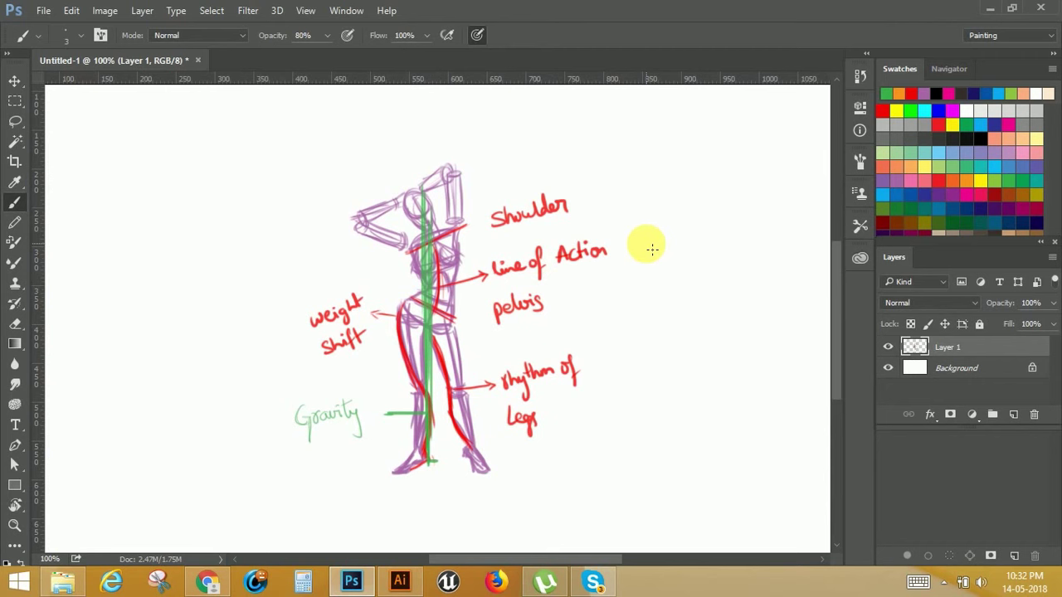
{"action": "key", "text": "a"}
{"action": "left_click", "coordinate": [943, 582]}
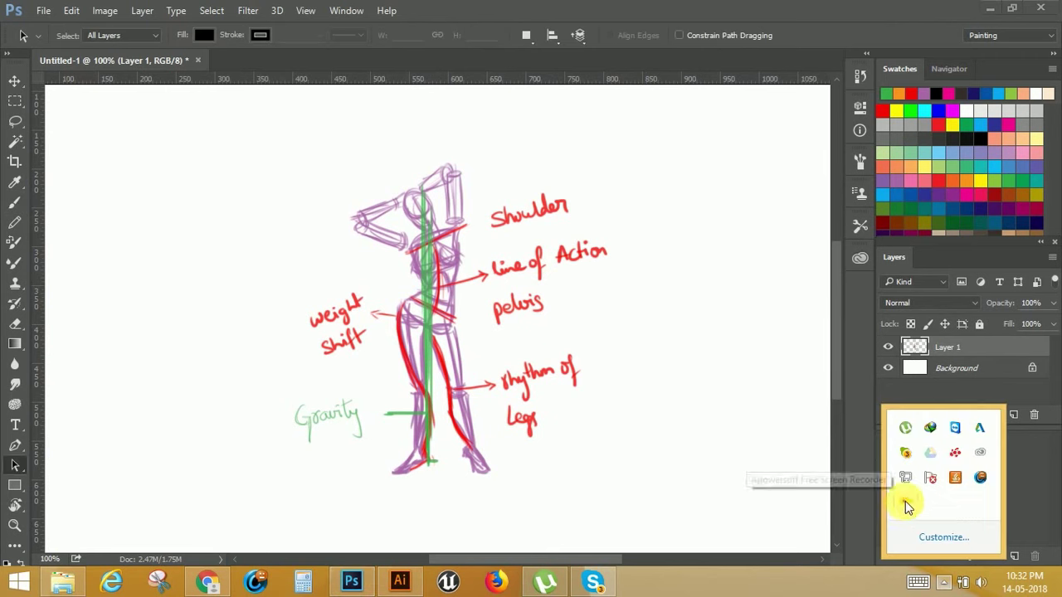
{"action": "right_click", "coordinate": [906, 502]}
{"action": "left_click", "coordinate": [774, 352]}
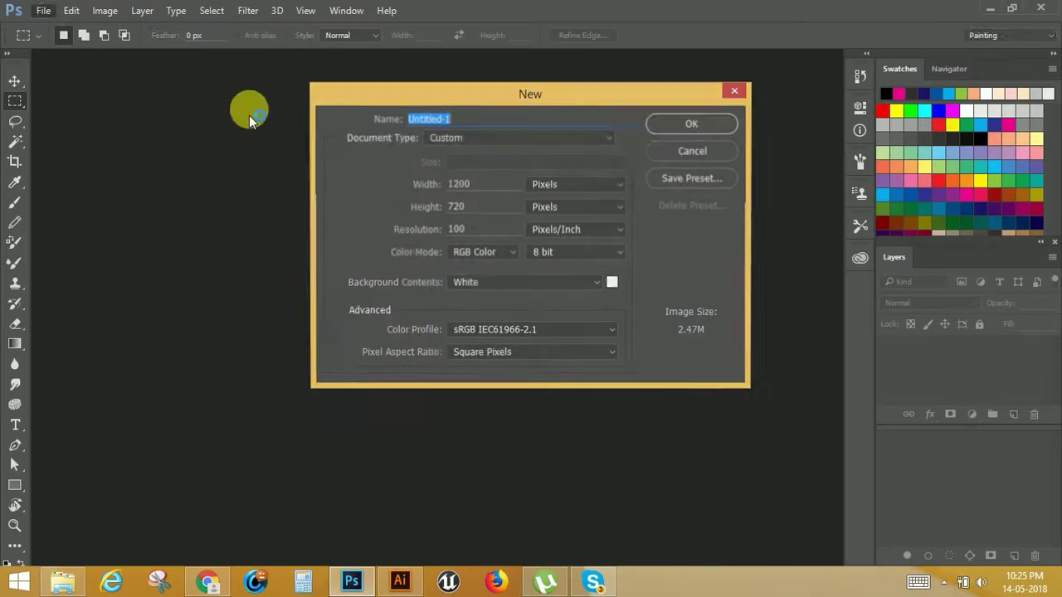
Step: Create a 1200 x 720 pixel document at 100 pixels/inch with a white background and add a new layer for brush drawing
{"action": "left_click", "coordinate": [687, 124]}
{"action": "key", "text": "b"}
{"action": "key", "text": "ctrl+shift+alt+n"}
{"action": "key", "text": "ctrl+plus"}
{"action": "key", "text": "ctrl+plus"}
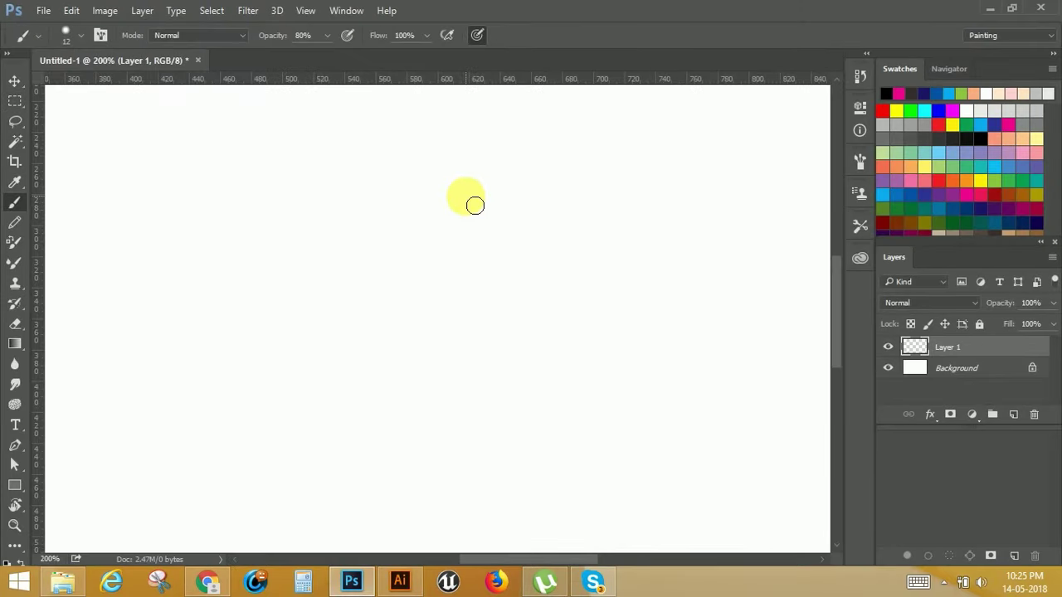
Step: Reduce the brush size to 7 px
{"action": "key", "text": "bracketleft"}
{"action": "key", "text": "bracketleft"}
{"action": "key", "text": "bracketleft"}
{"action": "key", "text": "bracketleft"}
{"action": "key", "text": "bracketleft"}
{"action": "left_click_drag", "start_coordinate": [421, 171], "coordinate": [427, 421]}
{"action": "left_click_drag", "start_coordinate": [437, 153], "coordinate": [449, 390]}
{"action": "left_click_drag", "start_coordinate": [434, 159], "coordinate": [423, 395]}
{"action": "key", "text": "ctrl+alt+z"}
{"action": "key", "text": "ctrl+alt+z"}
{"action": "key", "text": "ctrl+alt+z"}
{"action": "key", "text": "ctrl+alt+z"}
Step: Set the brush colour to purple
{"action": "left_click", "coordinate": [890, 182]}
{"action": "mouse_move", "coordinate": [390, 164]}
{"action": "left_mouse_down"}
{"action": "mouse_move", "coordinate": [419, 265]}
{"action": "mouse_move", "coordinate": [418, 339]}
{"action": "left_mouse_up"}
{"action": "mouse_move", "coordinate": [406, 179]}
{"action": "left_mouse_down"}
{"action": "mouse_move", "coordinate": [422, 382]}
{"action": "mouse_move", "coordinate": [409, 426]}
{"action": "left_mouse_up"}
{"action": "key", "text": "ctrl+alt+z"}
{"action": "key", "text": "ctrl+alt+z"}
{"action": "key", "text": "ctrl+alt+z"}
Step: Sketch a curved line of action crossed by oppositely tilted shoulder and pelvis lines
{"action": "left_click_drag", "start_coordinate": [389, 164], "coordinate": [419, 336]}
{"action": "left_click_drag", "start_coordinate": [398, 176], "coordinate": [395, 394]}
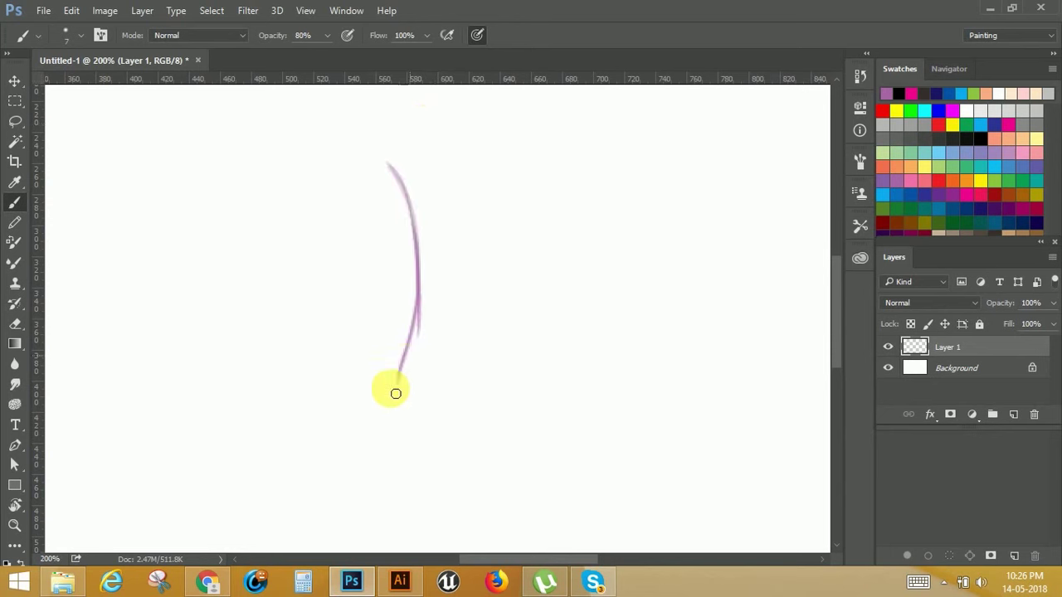
{"action": "left_click_drag", "start_coordinate": [370, 229], "coordinate": [450, 189]}
{"action": "left_click_drag", "start_coordinate": [362, 332], "coordinate": [449, 366]}
Step: Outline the rib cage and pelvis blocks around the shoulder and pelvis lines
{"action": "mouse_move", "coordinate": [448, 197]}
{"action": "left_mouse_down"}
{"action": "mouse_move", "coordinate": [354, 236]}
{"action": "mouse_move", "coordinate": [428, 299]}
{"action": "mouse_move", "coordinate": [355, 333]}
{"action": "left_mouse_up"}
{"action": "left_click_drag", "start_coordinate": [449, 342], "coordinate": [445, 374]}
{"action": "left_click_drag", "start_coordinate": [348, 336], "coordinate": [417, 394]}
{"action": "left_click_drag", "start_coordinate": [398, 384], "coordinate": [443, 370]}
Step: Sketch the gesture lines of both legs from the pelvis down to the feet
{"action": "mouse_move", "coordinate": [471, 410]}
{"action": "left_mouse_down"}
{"action": "mouse_move", "coordinate": [500, 224]}
{"action": "mouse_move", "coordinate": [489, 239]}
{"action": "left_mouse_up"}
{"action": "mouse_move", "coordinate": [452, 203]}
{"action": "left_mouse_down"}
{"action": "mouse_move", "coordinate": [502, 467]}
{"action": "mouse_move", "coordinate": [535, 497]}
{"action": "left_mouse_up"}
{"action": "left_click_drag", "start_coordinate": [375, 180], "coordinate": [399, 343]}
{"action": "mouse_move", "coordinate": [382, 270]}
{"action": "left_mouse_down"}
{"action": "mouse_move", "coordinate": [403, 348]}
{"action": "mouse_move", "coordinate": [383, 417]}
{"action": "left_mouse_up"}
{"action": "left_click_drag", "start_coordinate": [403, 332], "coordinate": [394, 460]}
{"action": "left_click_drag", "start_coordinate": [392, 462], "coordinate": [373, 496]}
Step: Build the relaxed leg's thigh, knee, shin and foot around its gesture line
{"action": "mouse_move", "coordinate": [449, 232]}
{"action": "left_mouse_down"}
{"action": "mouse_move", "coordinate": [412, 286]}
{"action": "mouse_move", "coordinate": [415, 225]}
{"action": "left_mouse_up"}
{"action": "left_click_drag", "start_coordinate": [384, 212], "coordinate": [428, 214]}
{"action": "left_click_drag", "start_coordinate": [426, 341], "coordinate": [455, 338]}
{"action": "mouse_move", "coordinate": [384, 214]}
{"action": "left_mouse_down"}
{"action": "mouse_move", "coordinate": [430, 339]}
{"action": "mouse_move", "coordinate": [424, 312]}
{"action": "left_mouse_up"}
{"action": "mouse_move", "coordinate": [433, 206]}
{"action": "left_mouse_down"}
{"action": "mouse_move", "coordinate": [447, 328]}
{"action": "mouse_move", "coordinate": [498, 292]}
{"action": "left_mouse_up"}
{"action": "mouse_move", "coordinate": [432, 301]}
{"action": "left_mouse_down"}
{"action": "mouse_move", "coordinate": [461, 293]}
{"action": "mouse_move", "coordinate": [481, 418]}
{"action": "left_mouse_up"}
{"action": "mouse_move", "coordinate": [469, 313]}
{"action": "left_mouse_down"}
{"action": "mouse_move", "coordinate": [483, 419]}
{"action": "mouse_move", "coordinate": [502, 455]}
{"action": "left_mouse_up"}
{"action": "left_click_drag", "start_coordinate": [409, 259], "coordinate": [411, 300]}
Step: Outline the supporting leg's thigh from the hip to the knee
{"action": "left_click_drag", "start_coordinate": [334, 176], "coordinate": [363, 334]}
{"action": "left_click_drag", "start_coordinate": [382, 222], "coordinate": [384, 332]}
{"action": "mouse_move", "coordinate": [339, 196]}
{"action": "left_mouse_down"}
{"action": "mouse_move", "coordinate": [373, 211]}
{"action": "mouse_move", "coordinate": [381, 319]}
{"action": "left_mouse_up"}
{"action": "left_click_drag", "start_coordinate": [355, 330], "coordinate": [383, 334]}
Step: Outline the supporting leg's knee, lower leg and foot
{"action": "left_click_drag", "start_coordinate": [398, 299], "coordinate": [415, 267]}
{"action": "left_click_drag", "start_coordinate": [372, 320], "coordinate": [407, 320]}
{"action": "mouse_move", "coordinate": [404, 315]}
{"action": "left_mouse_down"}
{"action": "mouse_move", "coordinate": [410, 353]}
{"action": "mouse_move", "coordinate": [392, 435]}
{"action": "mouse_move", "coordinate": [398, 315]}
{"action": "mouse_move", "coordinate": [396, 433]}
{"action": "mouse_move", "coordinate": [356, 476]}
{"action": "left_mouse_up"}
{"action": "mouse_move", "coordinate": [387, 438]}
{"action": "left_mouse_down"}
{"action": "mouse_move", "coordinate": [341, 483]}
{"action": "mouse_move", "coordinate": [367, 473]}
{"action": "left_mouse_up"}
{"action": "left_click_drag", "start_coordinate": [373, 470], "coordinate": [391, 456]}
Step: Sketch guide lines across the rib cage and from the neck point toward the sides of the chest
{"action": "left_click_drag", "start_coordinate": [445, 211], "coordinate": [425, 371]}
{"action": "left_click_drag", "start_coordinate": [401, 170], "coordinate": [457, 203]}
{"action": "left_click_drag", "start_coordinate": [411, 181], "coordinate": [443, 207]}
{"action": "left_click_drag", "start_coordinate": [353, 179], "coordinate": [379, 251]}
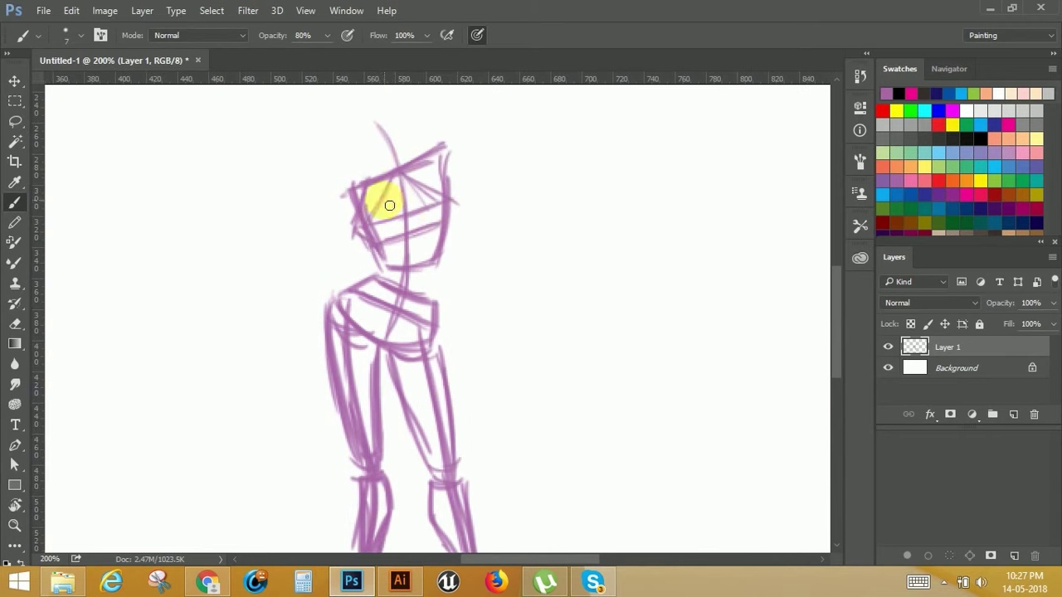
Step: Add the bust shapes, abdomen arch and waist contours between the chest and the pelvis
{"action": "mouse_move", "coordinate": [445, 225]}
{"action": "left_mouse_down"}
{"action": "mouse_move", "coordinate": [363, 209]}
{"action": "mouse_move", "coordinate": [416, 242]}
{"action": "mouse_move", "coordinate": [434, 318]}
{"action": "left_mouse_up"}
{"action": "mouse_move", "coordinate": [383, 270]}
{"action": "left_mouse_down"}
{"action": "mouse_move", "coordinate": [412, 236]}
{"action": "mouse_move", "coordinate": [429, 312]}
{"action": "left_mouse_up"}
{"action": "left_click_drag", "start_coordinate": [414, 238], "coordinate": [434, 290]}
{"action": "left_click_drag", "start_coordinate": [394, 215], "coordinate": [396, 296]}
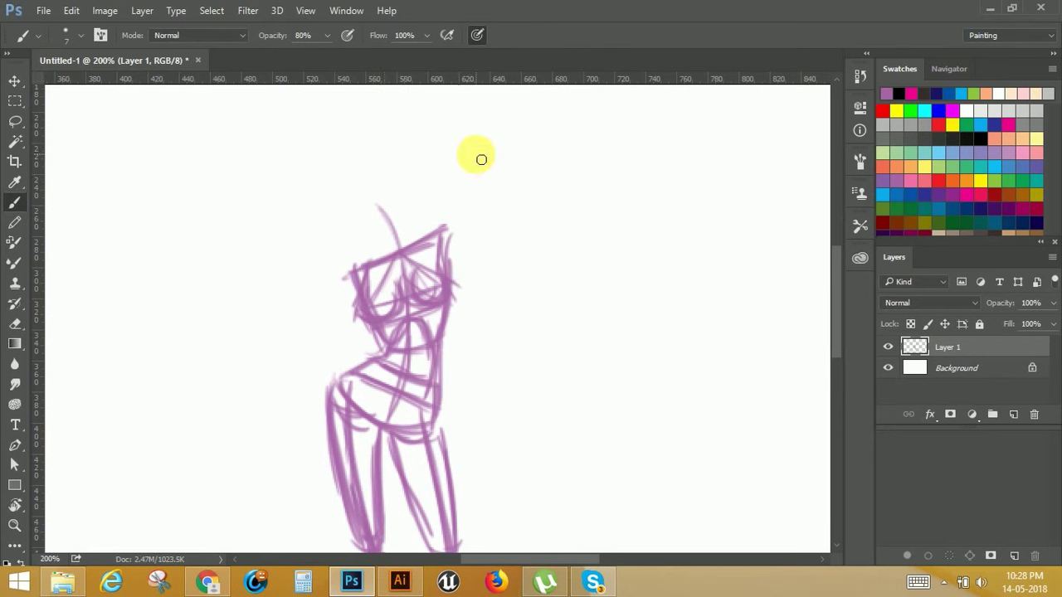
Step: Sketch the neck, the shoulder slope and a tilted oval head with a face circle
{"action": "mouse_move", "coordinate": [437, 242]}
{"action": "left_mouse_down"}
{"action": "mouse_move", "coordinate": [360, 273]}
{"action": "mouse_move", "coordinate": [414, 233]}
{"action": "mouse_move", "coordinate": [349, 190]}
{"action": "left_mouse_up"}
{"action": "left_click_drag", "start_coordinate": [389, 236], "coordinate": [374, 199]}
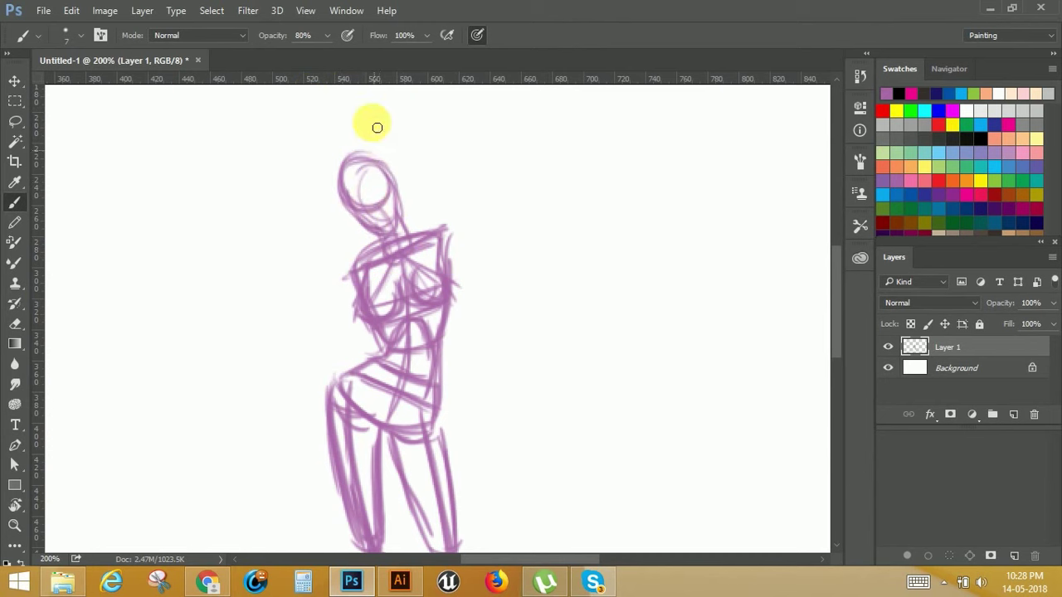
{"action": "key", "text": "ctrl+alt"}
Step: Sketch both arms raised to the head, with gesture lines for the overhead arm and cylinders for the bent arm
{"action": "left_click_drag", "start_coordinate": [443, 204], "coordinate": [440, 275]}
{"action": "mouse_move", "coordinate": [442, 297]}
{"action": "left_mouse_down"}
{"action": "mouse_move", "coordinate": [430, 186]}
{"action": "mouse_move", "coordinate": [441, 176]}
{"action": "left_mouse_up"}
{"action": "left_click_drag", "start_coordinate": [379, 228], "coordinate": [431, 187]}
{"action": "mouse_move", "coordinate": [335, 250]}
{"action": "left_mouse_down"}
{"action": "mouse_move", "coordinate": [276, 271]}
{"action": "mouse_move", "coordinate": [343, 333]}
{"action": "left_mouse_up"}
{"action": "left_click_drag", "start_coordinate": [256, 290], "coordinate": [360, 312]}
{"action": "key", "text": "ctrl+alt+z"}
{"action": "left_click_drag", "start_coordinate": [263, 311], "coordinate": [327, 345]}
{"action": "left_click_drag", "start_coordinate": [322, 249], "coordinate": [267, 284]}
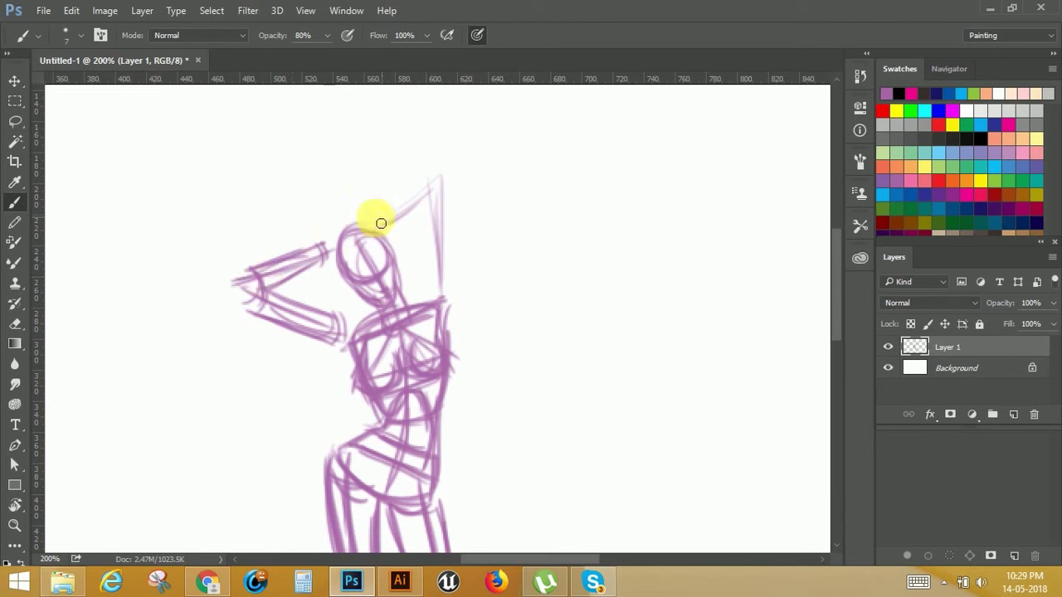
Step: Build the overhead arm with an elbow circle and cylinders, and refine the top of the supporting thigh
{"action": "mouse_move", "coordinate": [429, 198]}
{"action": "left_mouse_down"}
{"action": "mouse_move", "coordinate": [426, 290]}
{"action": "mouse_move", "coordinate": [451, 200]}
{"action": "mouse_move", "coordinate": [424, 196]}
{"action": "left_mouse_up"}
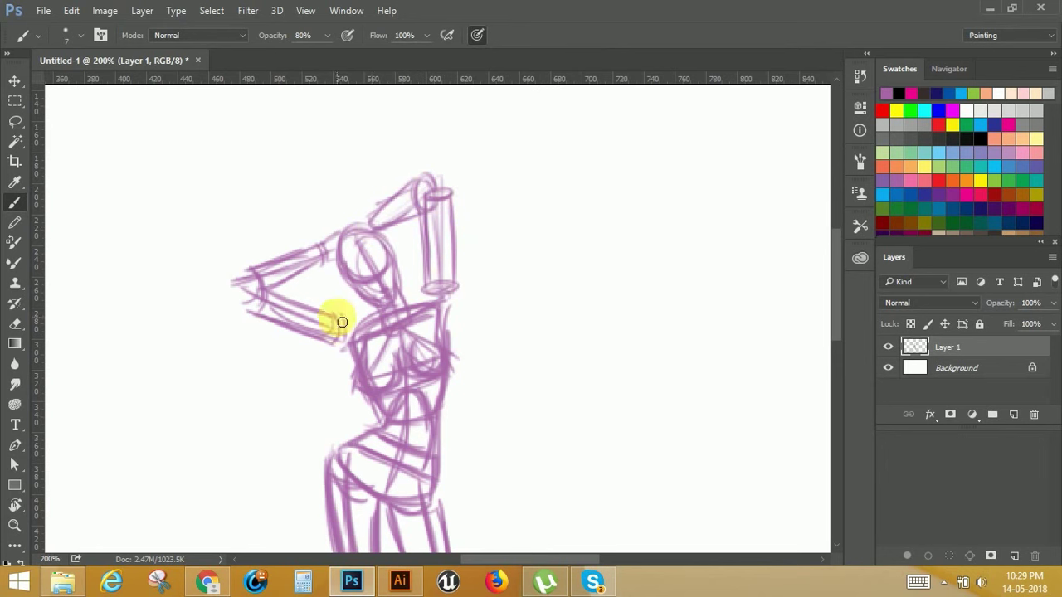
{"action": "left_click_drag", "start_coordinate": [356, 278], "coordinate": [356, 153]}
{"action": "left_click_drag", "start_coordinate": [339, 359], "coordinate": [391, 371]}
{"action": "left_click_drag", "start_coordinate": [476, 369], "coordinate": [419, 161]}
{"action": "left_click_drag", "start_coordinate": [353, 305], "coordinate": [345, 436]}
{"action": "left_click_drag", "start_coordinate": [401, 339], "coordinate": [399, 459]}
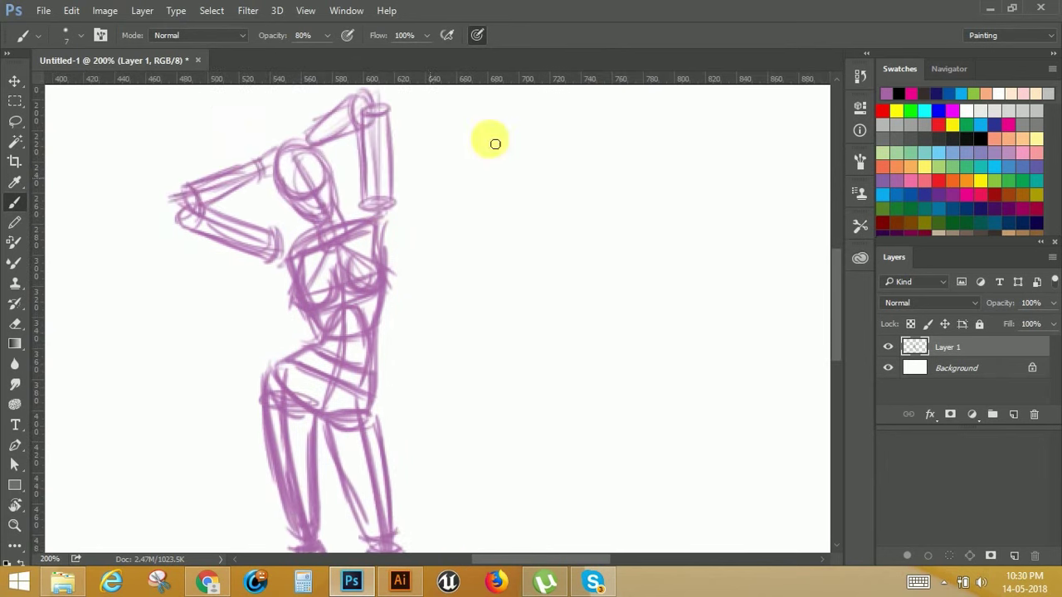
Step: Mark the slope of the shoulders with a red brush line and handwrite the label "Shoulder" beside it
{"action": "left_click", "coordinate": [883, 113]}
{"action": "left_click_drag", "start_coordinate": [259, 275], "coordinate": [430, 207]}
{"action": "mouse_move", "coordinate": [429, 206]}
{"action": "left_mouse_down"}
{"action": "mouse_move", "coordinate": [251, 290]}
{"action": "mouse_move", "coordinate": [429, 206]}
{"action": "mouse_move", "coordinate": [280, 270]}
{"action": "left_mouse_up"}
{"action": "key", "text": "ctrl+alt+z"}
{"action": "key", "text": "ctrl+alt+z"}
{"action": "key", "text": "ctrl+alt+z"}
{"action": "left_click_drag", "start_coordinate": [475, 189], "coordinate": [450, 216]}
{"action": "left_click_drag", "start_coordinate": [481, 180], "coordinate": [506, 200]}
{"action": "mouse_move", "coordinate": [510, 190]}
{"action": "left_mouse_down"}
{"action": "mouse_move", "coordinate": [543, 196]}
{"action": "mouse_move", "coordinate": [602, 170]}
{"action": "left_mouse_up"}
Step: Draw the tilted pelvis line in red and handwrite the label "pelvis" beside it
{"action": "left_click_drag", "start_coordinate": [390, 412], "coordinate": [402, 294]}
{"action": "left_click_drag", "start_coordinate": [298, 239], "coordinate": [388, 286]}
{"action": "mouse_move", "coordinate": [470, 290]}
{"action": "left_mouse_down"}
{"action": "mouse_move", "coordinate": [531, 249]}
{"action": "mouse_move", "coordinate": [565, 249]}
{"action": "left_mouse_up"}
Step: Draw the curved line of action through the torso in red, with an arrow to the handwritten label "line of Action"
{"action": "left_click_drag", "start_coordinate": [346, 135], "coordinate": [341, 266]}
{"action": "left_click_drag", "start_coordinate": [355, 218], "coordinate": [452, 193]}
{"action": "left_click_drag", "start_coordinate": [447, 188], "coordinate": [434, 253]}
{"action": "left_click_drag", "start_coordinate": [461, 217], "coordinate": [524, 225]}
{"action": "mouse_move", "coordinate": [553, 188]}
{"action": "left_mouse_down"}
{"action": "mouse_move", "coordinate": [562, 222]}
{"action": "mouse_move", "coordinate": [607, 210]}
{"action": "left_mouse_up"}
{"action": "left_click_drag", "start_coordinate": [624, 192], "coordinate": [647, 200]}
Step: Trace the rhythm curve of the relaxed leg in red from the upper thigh through the knee to the ankle
{"action": "left_click_drag", "start_coordinate": [414, 426], "coordinate": [399, 270]}
{"action": "left_click_drag", "start_coordinate": [324, 208], "coordinate": [353, 304]}
{"action": "left_click_drag", "start_coordinate": [341, 251], "coordinate": [357, 360]}
{"action": "left_click_drag", "start_coordinate": [357, 360], "coordinate": [401, 432]}
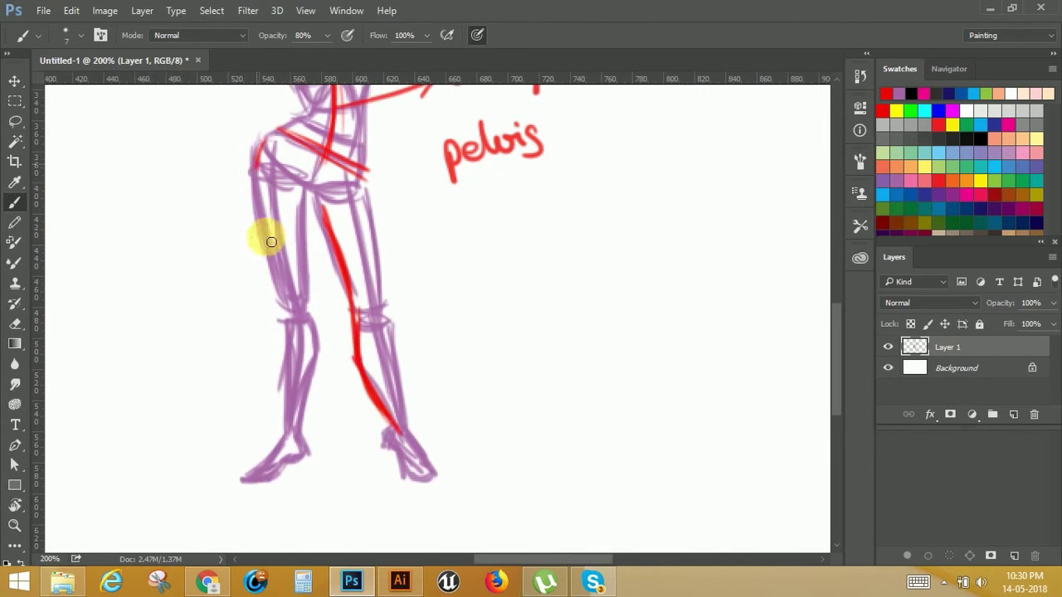
Step: Trace the rhythm curve of the supporting leg in thick red strokes from the hip through the calf to the foot
{"action": "left_click_drag", "start_coordinate": [264, 139], "coordinate": [309, 320]}
{"action": "left_click_drag", "start_coordinate": [305, 314], "coordinate": [325, 387]}
{"action": "left_click_drag", "start_coordinate": [318, 340], "coordinate": [305, 446]}
{"action": "left_click_drag", "start_coordinate": [305, 439], "coordinate": [277, 475]}
{"action": "left_click_drag", "start_coordinate": [262, 224], "coordinate": [312, 324]}
{"action": "left_click_drag", "start_coordinate": [317, 357], "coordinate": [304, 448]}
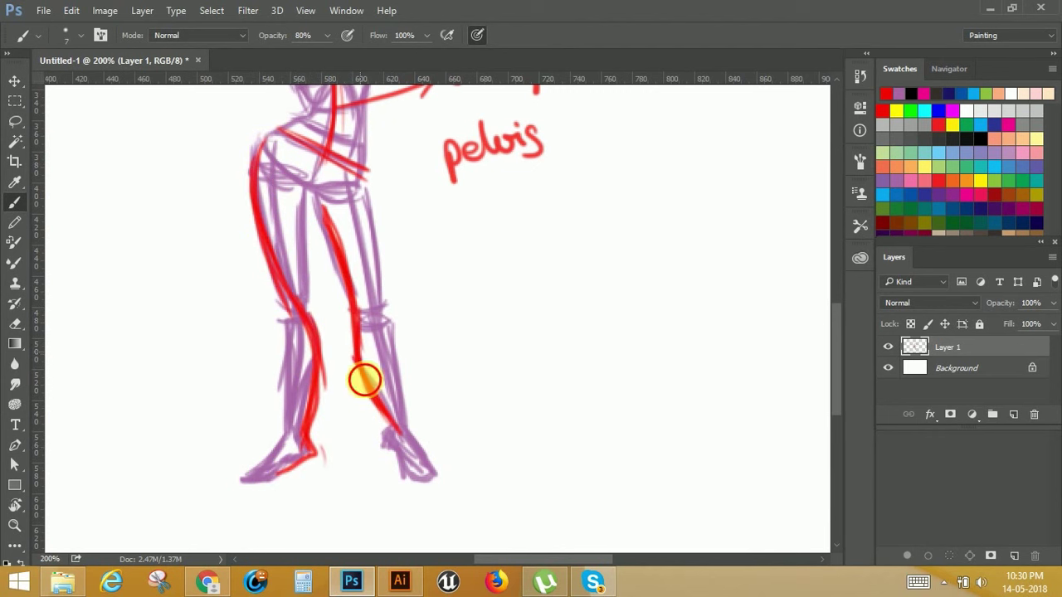
Step: Draw a red arrow outward from the relaxed leg's knee and handwrite the label "rhythm of Legs"
{"action": "left_click_drag", "start_coordinate": [362, 312], "coordinate": [448, 305]}
{"action": "mouse_move", "coordinate": [430, 297]}
{"action": "left_mouse_down"}
{"action": "mouse_move", "coordinate": [433, 315]}
{"action": "mouse_move", "coordinate": [606, 257]}
{"action": "left_mouse_up"}
{"action": "left_click_drag", "start_coordinate": [611, 309], "coordinate": [611, 305]}
{"action": "mouse_move", "coordinate": [473, 346]}
{"action": "left_mouse_down"}
{"action": "mouse_move", "coordinate": [490, 362]}
{"action": "mouse_move", "coordinate": [540, 369]}
{"action": "left_mouse_up"}
Step: Draw a red arrow outward from the raised hip and handwrite the label "weight shift"
{"action": "left_click_drag", "start_coordinate": [249, 210], "coordinate": [280, 328]}
{"action": "left_click_drag", "start_coordinate": [282, 284], "coordinate": [230, 278]}
{"action": "left_click_drag", "start_coordinate": [245, 271], "coordinate": [249, 288]}
{"action": "left_click_drag", "start_coordinate": [177, 280], "coordinate": [197, 280]}
{"action": "left_click_drag", "start_coordinate": [202, 242], "coordinate": [210, 268]}
{"action": "left_click_drag", "start_coordinate": [193, 263], "coordinate": [214, 250]}
{"action": "left_click_drag", "start_coordinate": [150, 332], "coordinate": [134, 358]}
{"action": "mouse_move", "coordinate": [163, 318]}
{"action": "left_mouse_down"}
{"action": "mouse_move", "coordinate": [180, 344]}
{"action": "mouse_move", "coordinate": [213, 340]}
{"action": "left_mouse_up"}
Step: Draw a thick green vertical gravity line from the head down to the supporting foot
{"action": "mouse_move", "coordinate": [306, 535]}
{"action": "left_mouse_down"}
{"action": "mouse_move", "coordinate": [277, 354]}
{"action": "mouse_move", "coordinate": [243, 396]}
{"action": "left_mouse_up"}
{"action": "key", "text": "ctrl+minus"}
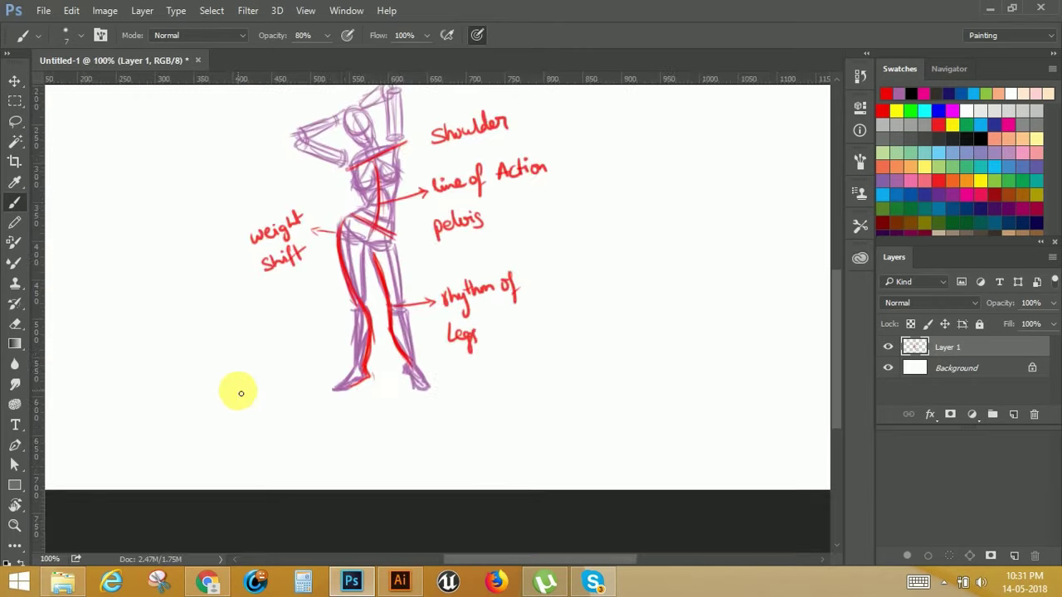
{"action": "left_click", "coordinate": [969, 183]}
{"action": "left_click", "coordinate": [1009, 183]}
{"action": "left_click_drag", "start_coordinate": [367, 136], "coordinate": [369, 379]}
{"action": "left_click_drag", "start_coordinate": [363, 103], "coordinate": [374, 378]}
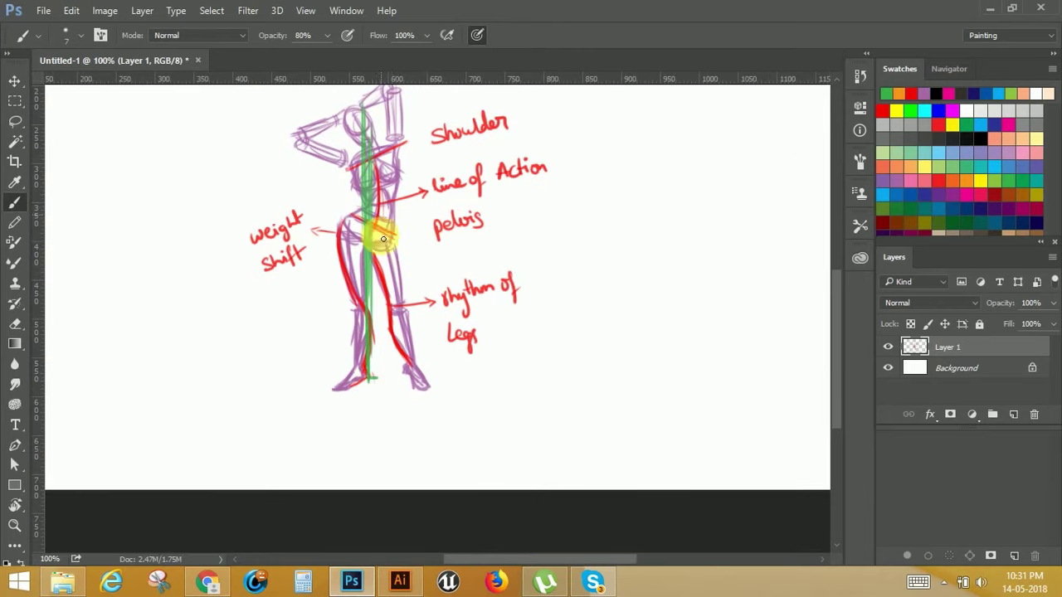
Step: Add a green horizontal pointer from the vertical line beside the supporting leg and handwrite the label "Gravity"
{"action": "mouse_move", "coordinate": [286, 289]}
{"action": "left_mouse_down"}
{"action": "mouse_move", "coordinate": [476, 372]}
{"action": "mouse_move", "coordinate": [413, 300]}
{"action": "left_mouse_up"}
{"action": "key", "text": "ctrl+minus"}
{"action": "key", "text": "ctrl+minus"}
{"action": "key", "text": "ctrl+minus"}
{"action": "key", "text": "ctrl+minus"}
{"action": "key", "text": "ctrl+minus"}
{"action": "key", "text": "ctrl+minus"}
{"action": "key", "text": "ctrl+minus"}
{"action": "left_click_drag", "start_coordinate": [516, 349], "coordinate": [439, 359]}
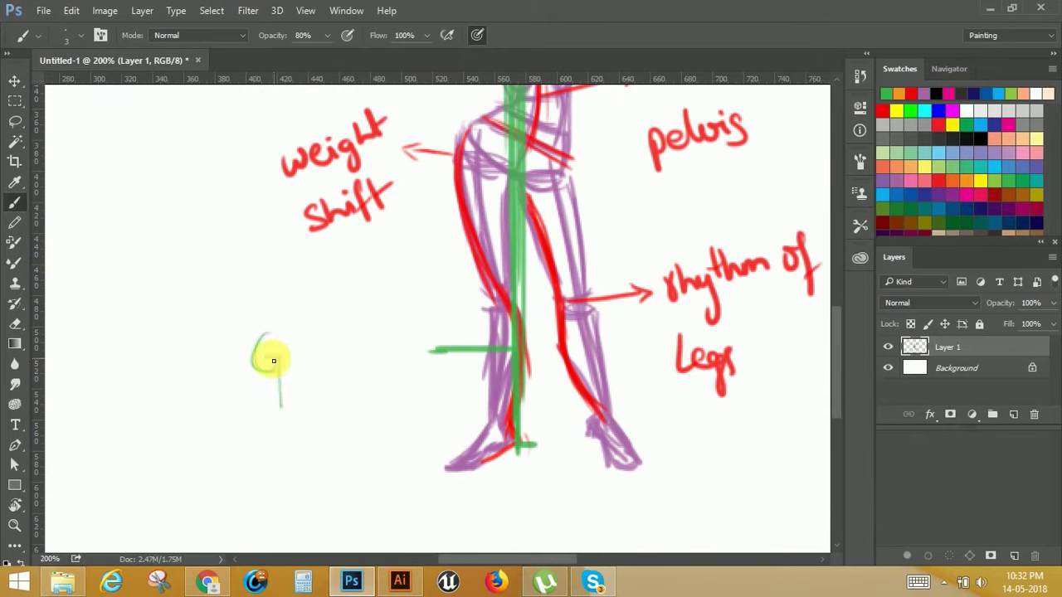
{"action": "scroll", "coordinate": [391, 340], "scroll_direction": "down", "scroll_amount": 2}
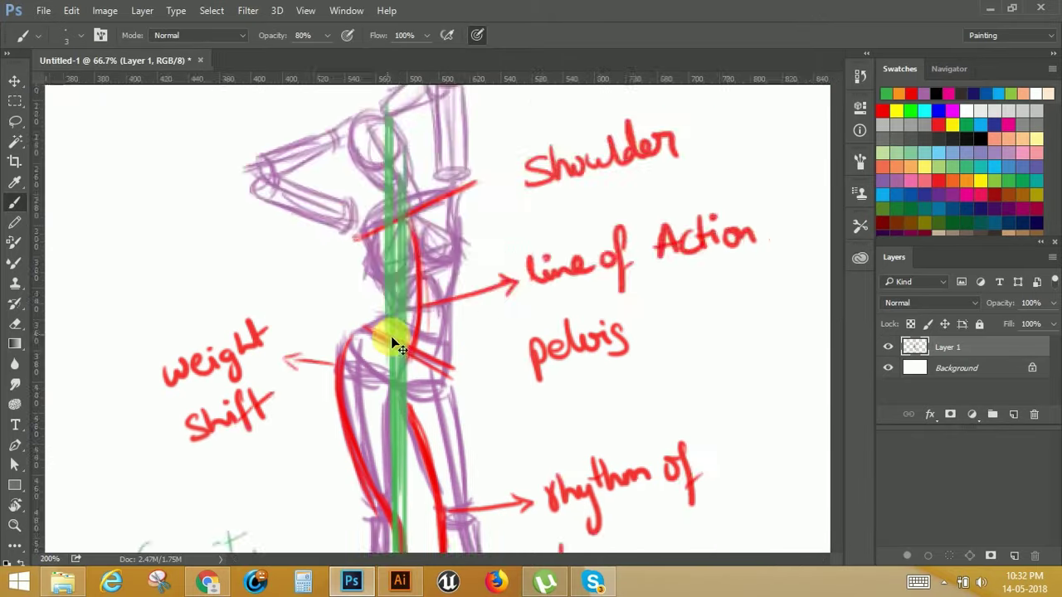
{"action": "left_click_drag", "start_coordinate": [640, 273], "coordinate": [650, 247]}
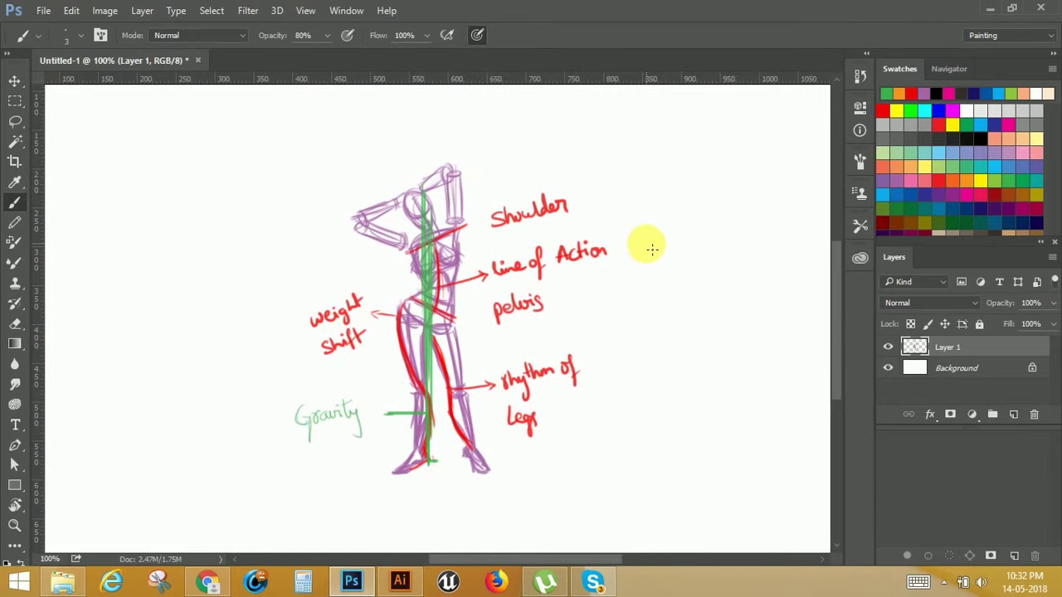
{"action": "key", "text": "a"}
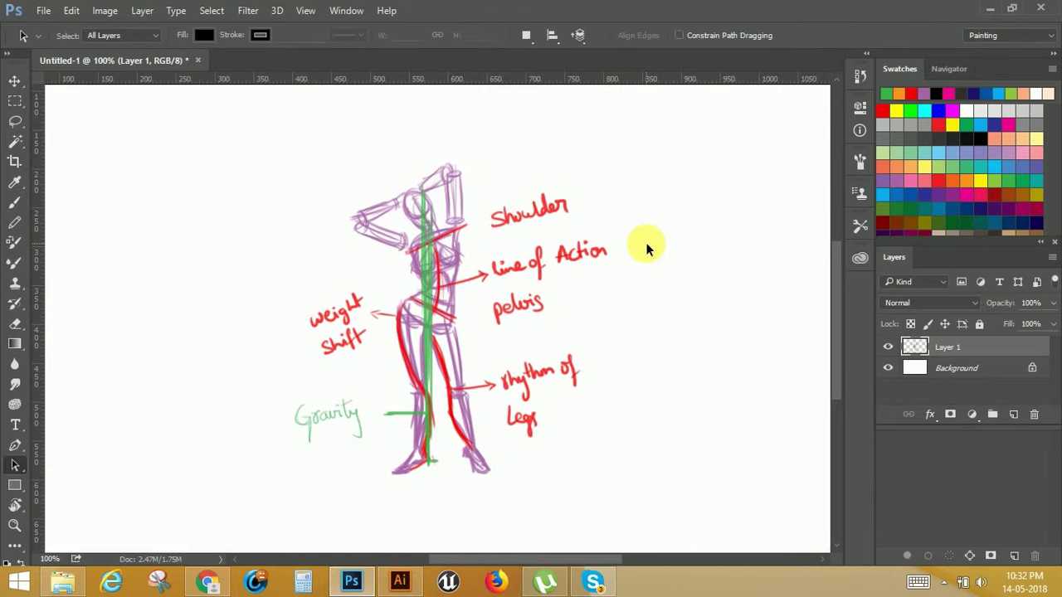